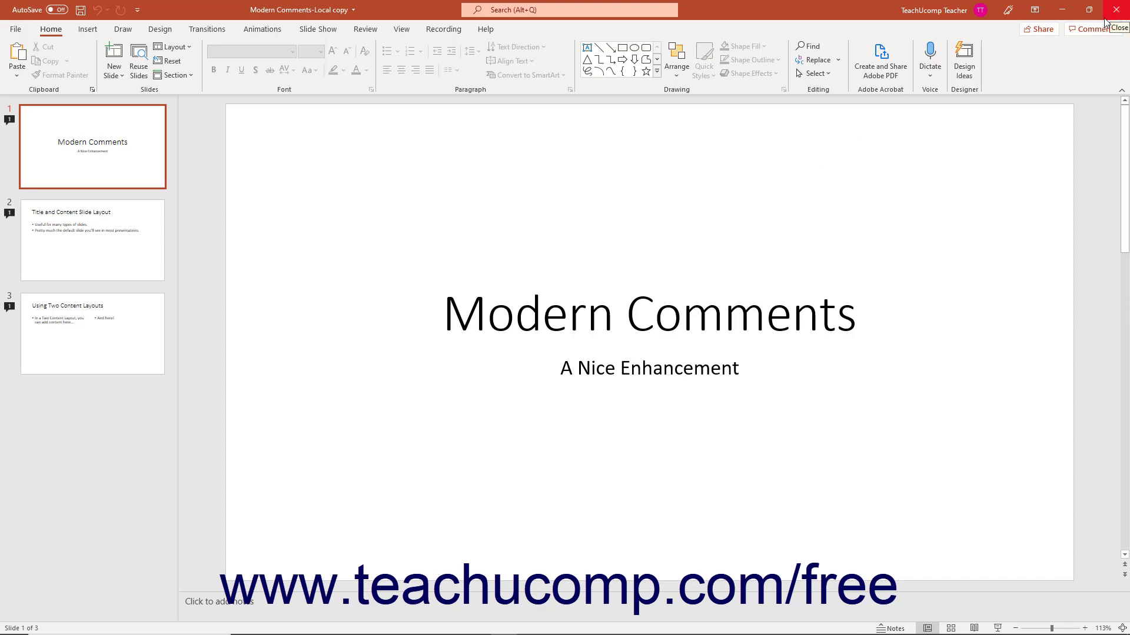
Bring up the File Backstage menu for the Modern Comments presentation
left_click(19, 31)
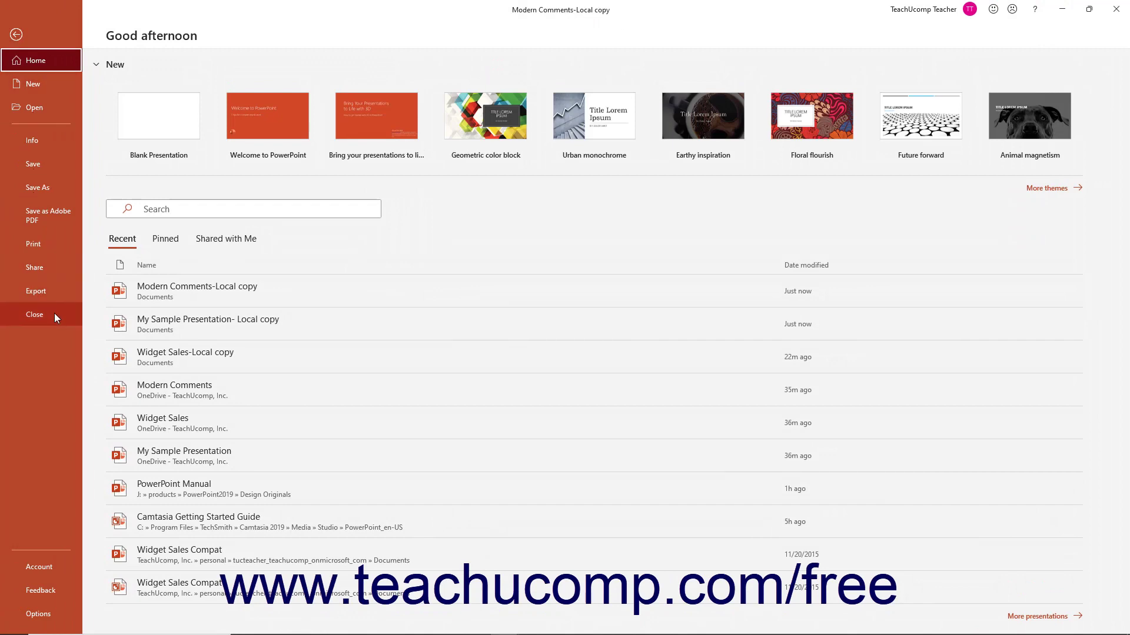
Close Modern Comments, then close My Sample Presentation- Local copy, keeping PowerPoint open
left_click(53, 314)
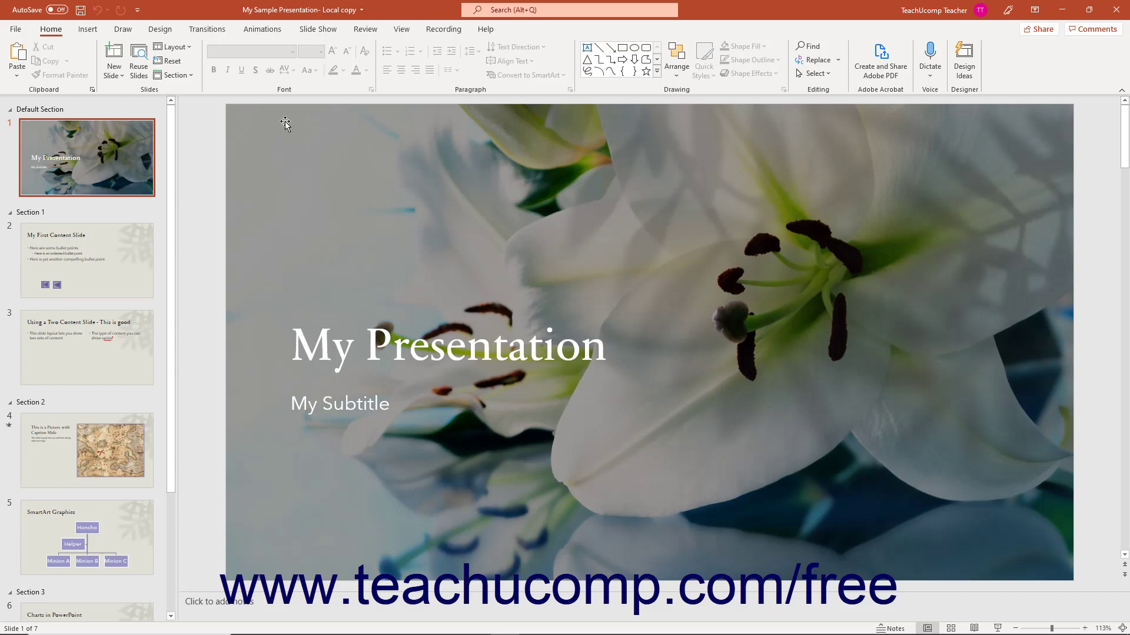
left_click(16, 28)
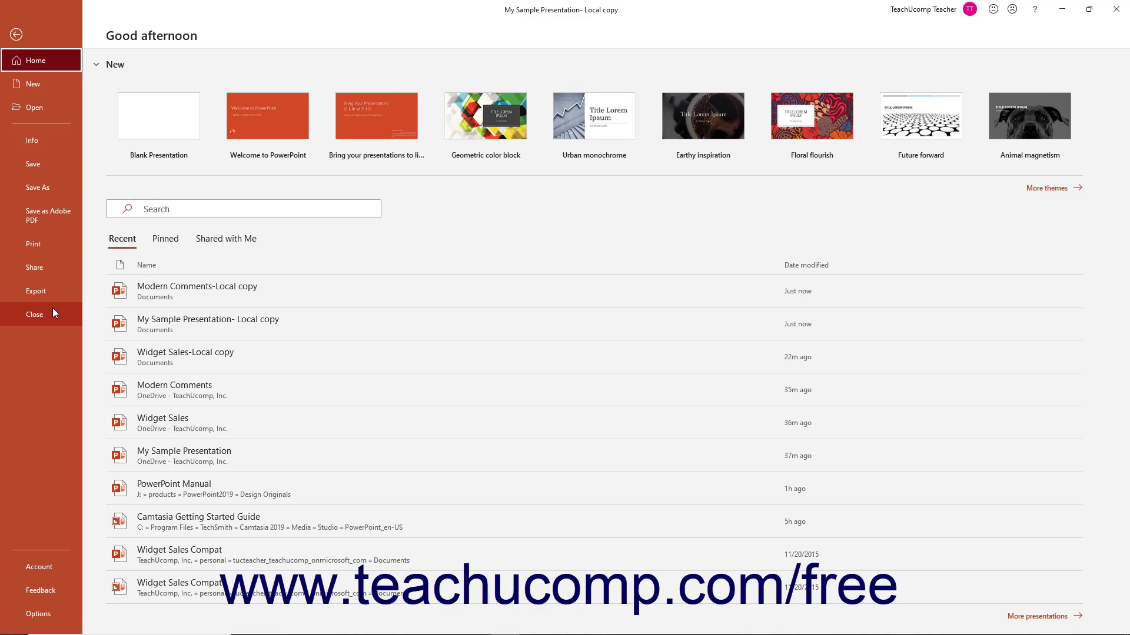
left_click(53, 313)
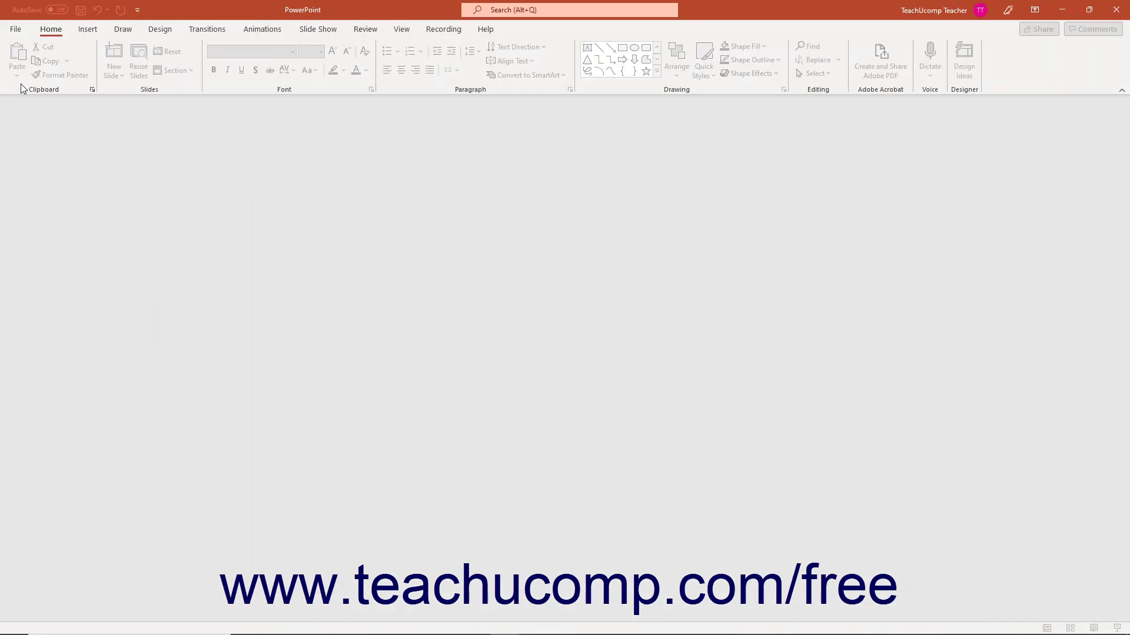
Show the Open page listing recent presentations in the empty PowerPoint window
left_click(17, 29)
left_click(40, 109)
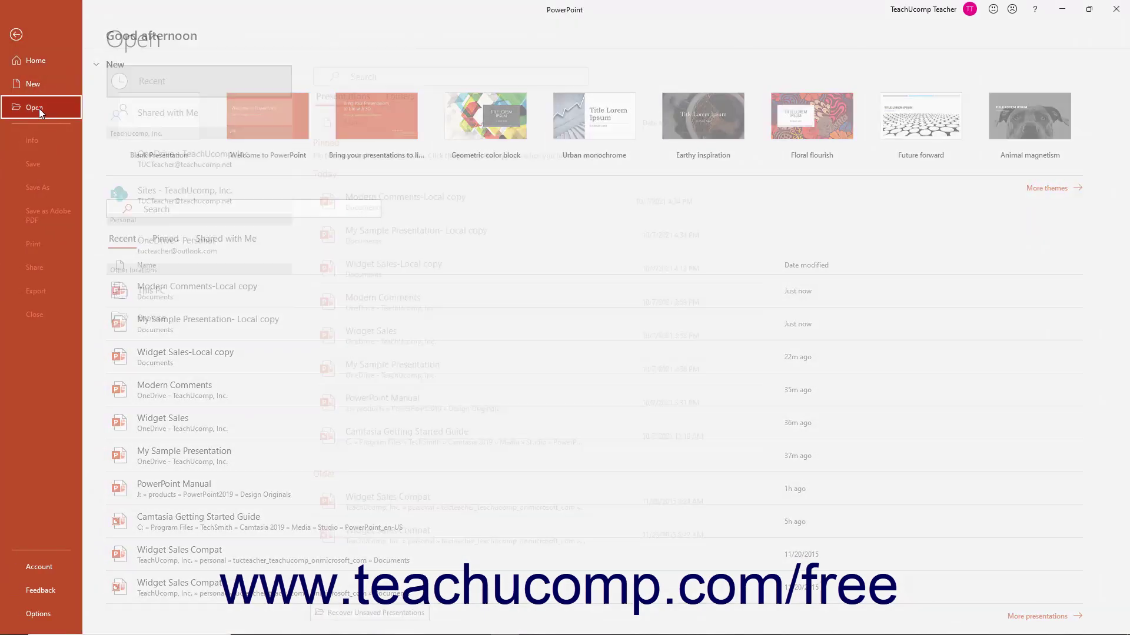
Reopen My Sample Presentation- Local copy from the Recent list
left_click(355, 232)
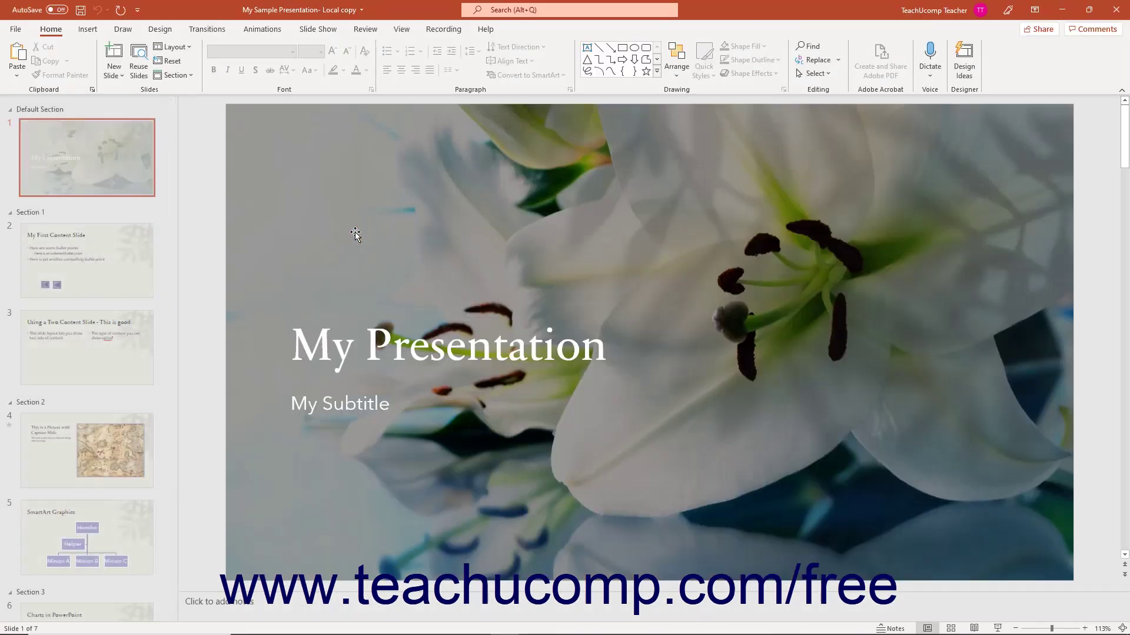